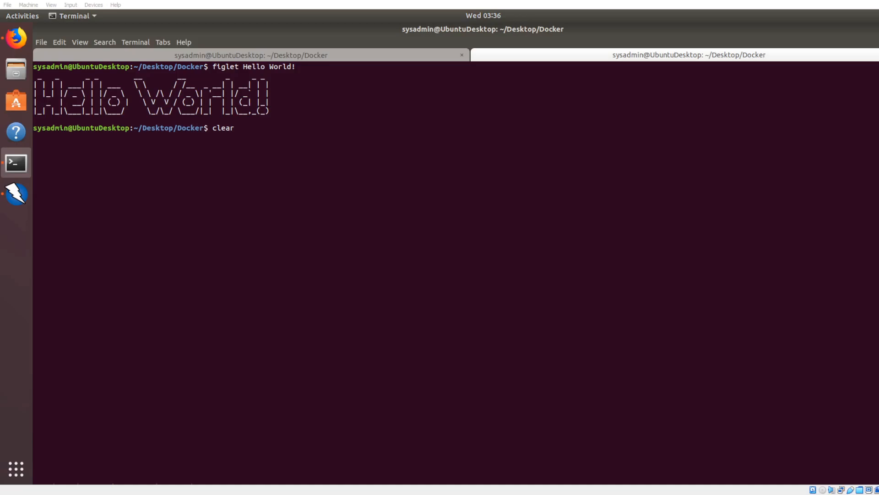
- Review the docker-compose output for the rekall-ctf container in the other terminal session
click(256, 54)
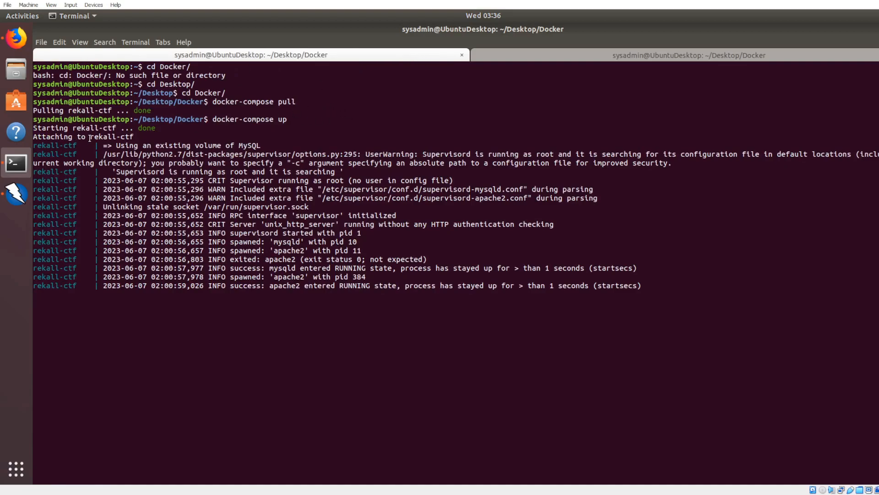
drag(90, 138, 148, 139)
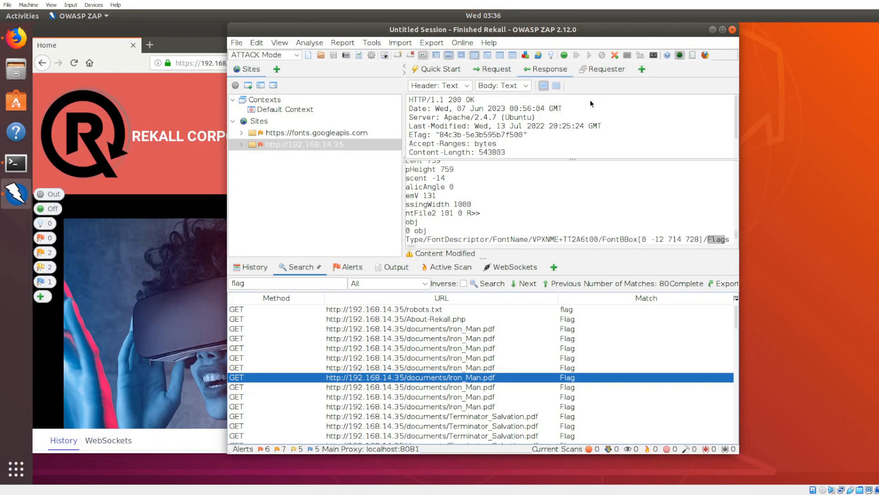
- In OWASP ZAP, examine the root CA certificate and the main proxy's address and port in the network options
click(368, 44)
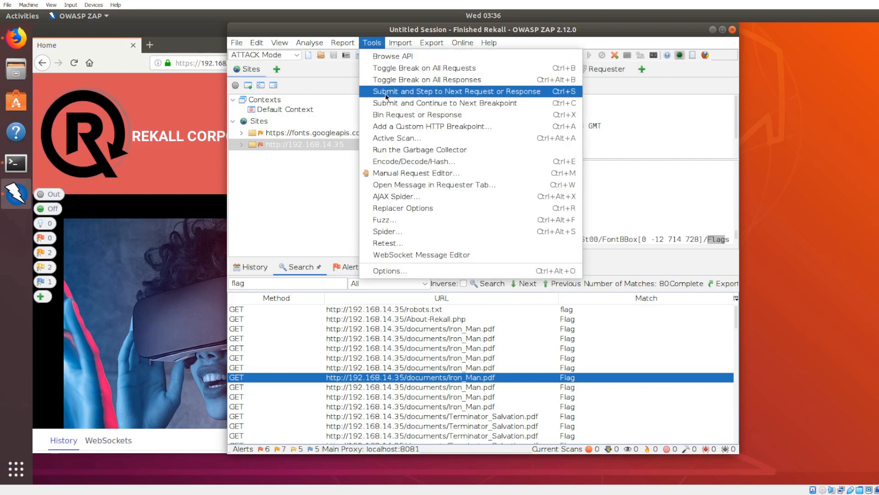
click(405, 272)
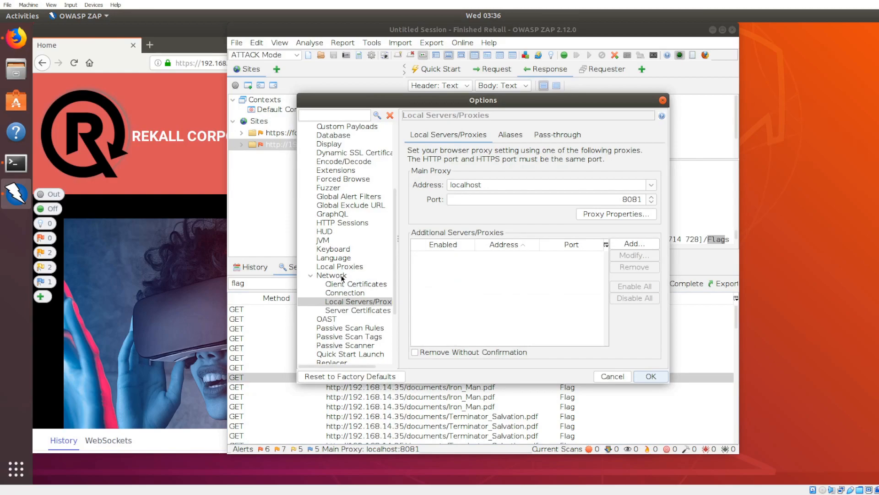
click(350, 311)
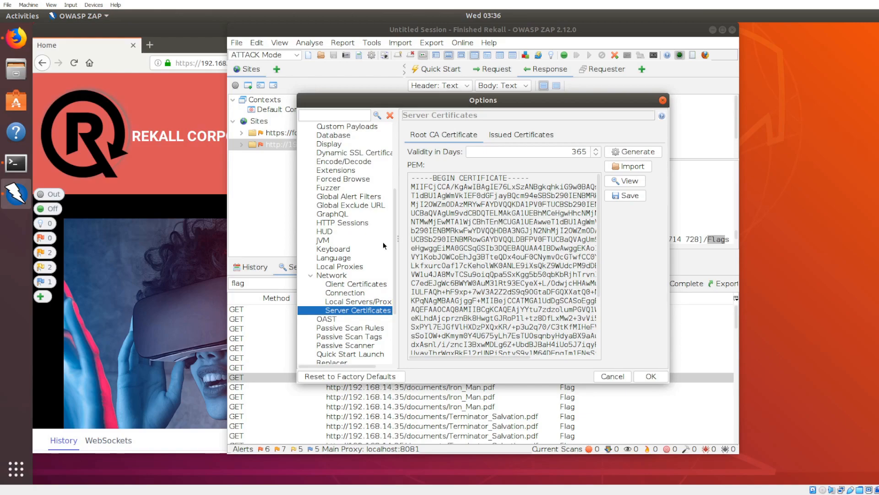
click(356, 302)
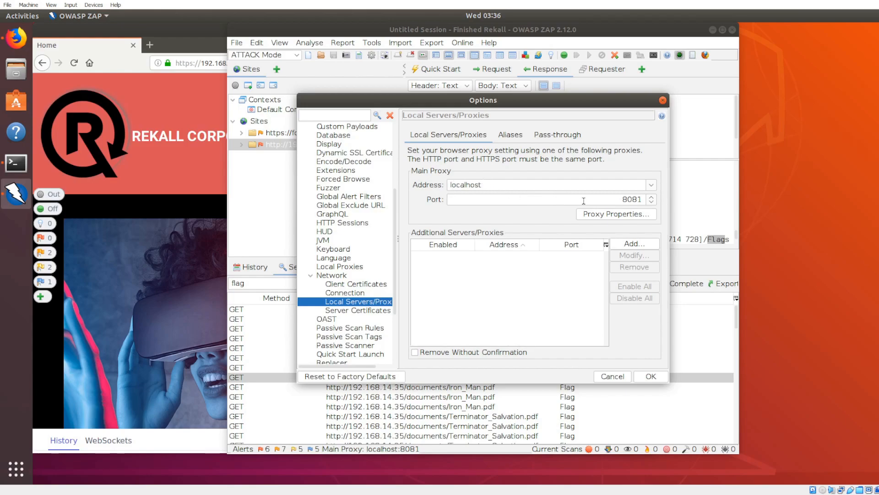
click(649, 376)
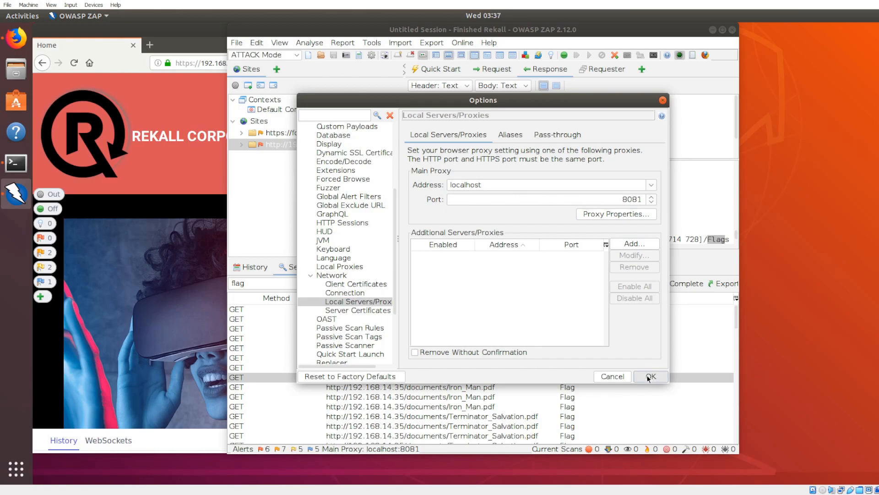
- In Firefox, check the certificate authorities in the privacy and security preferences for the OWASP Root CA
click(150, 44)
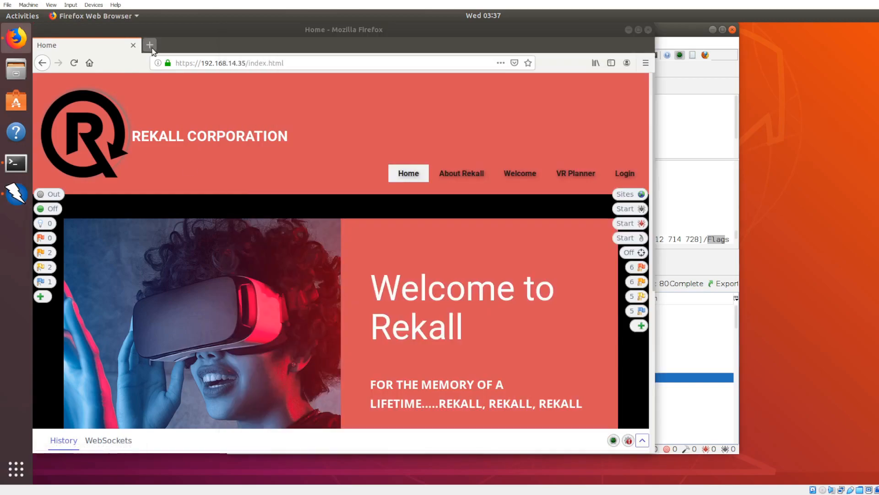
click(645, 63)
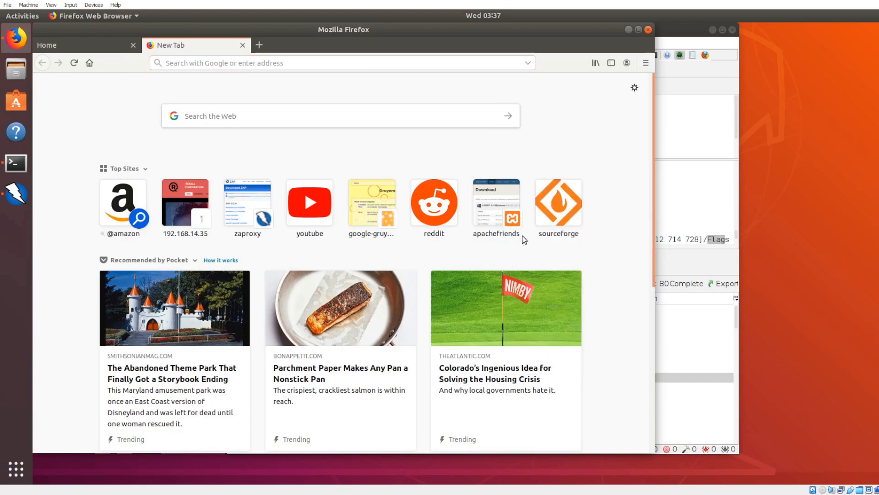
click(523, 235)
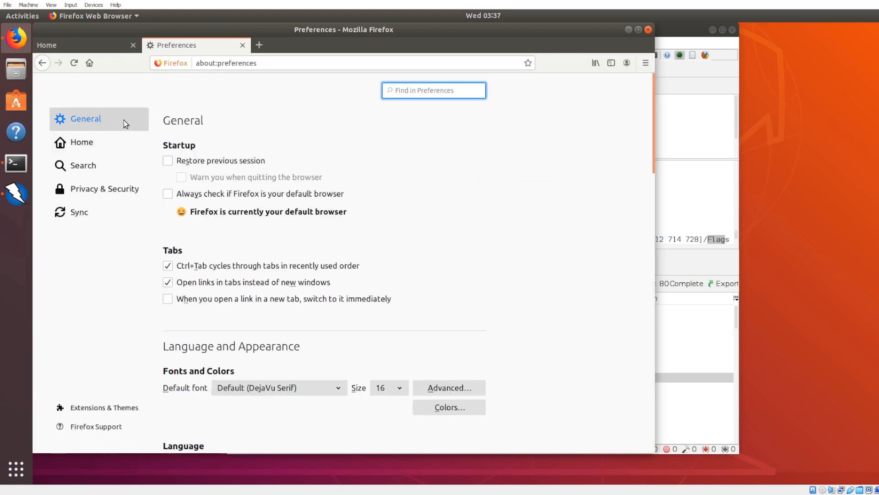
click(114, 194)
scroll(391, 260, down, 2)
scroll(391, 260, down, 15)
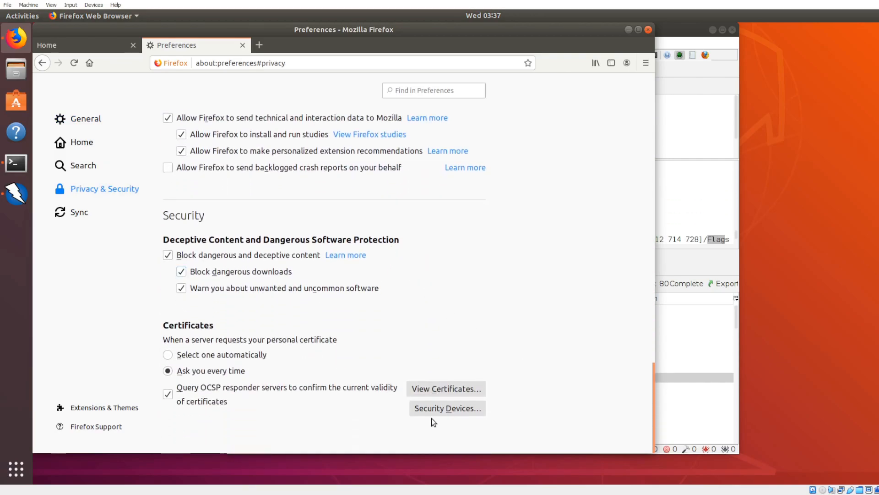
click(448, 389)
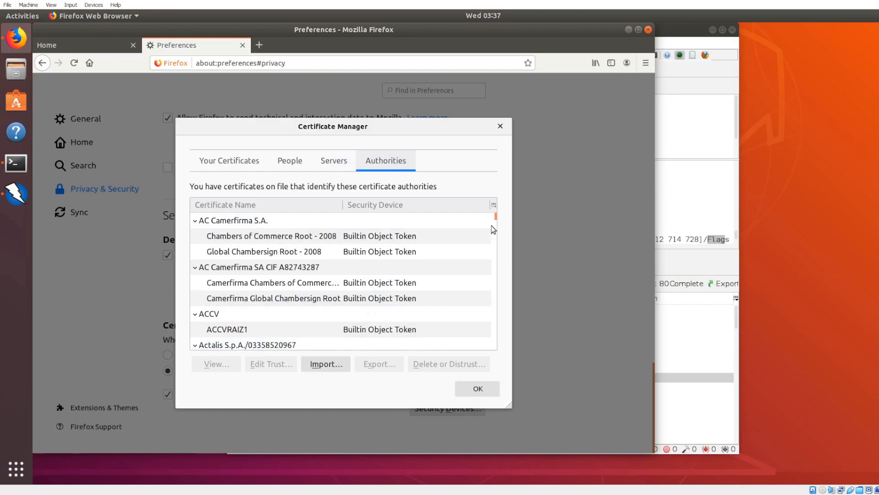
drag(497, 218, 492, 302)
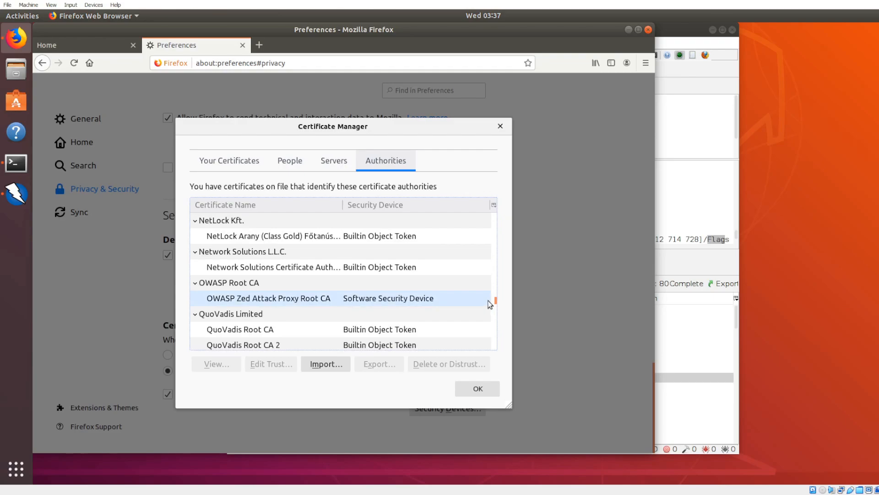
click(255, 288)
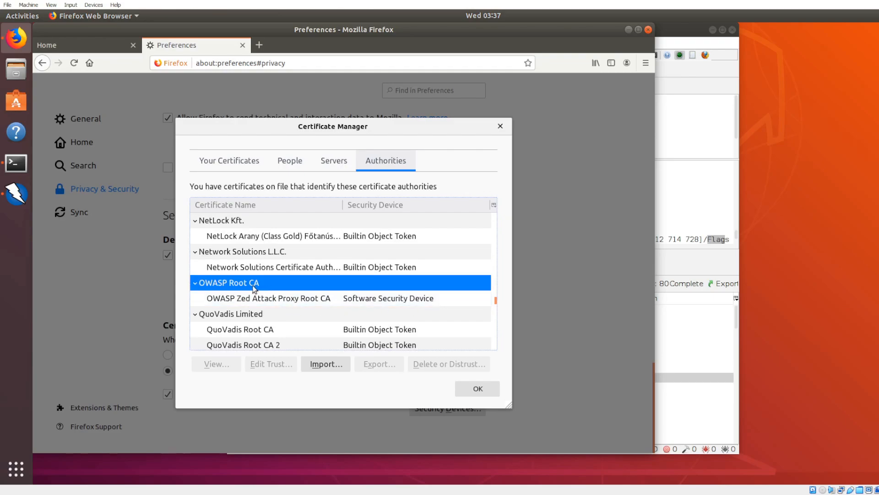
click(485, 389)
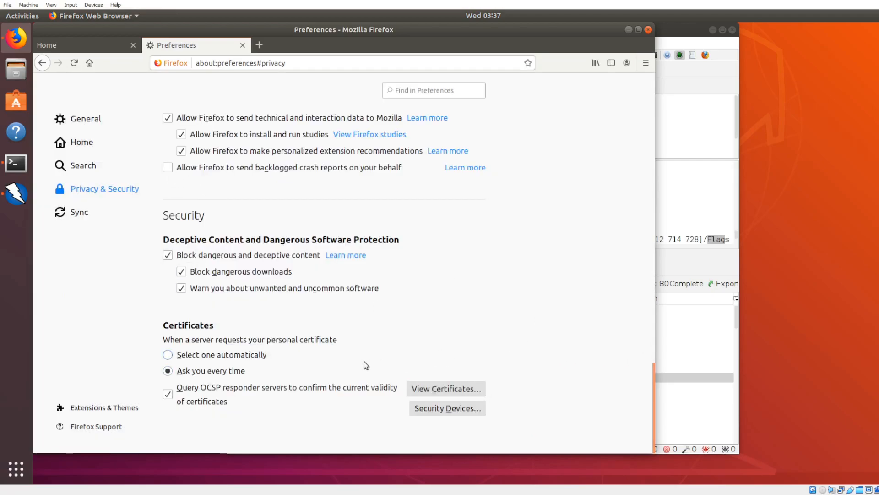
- Check the manual proxy configuration in Firefox's network connection settings
click(95, 121)
scroll(367, 257, down, 15)
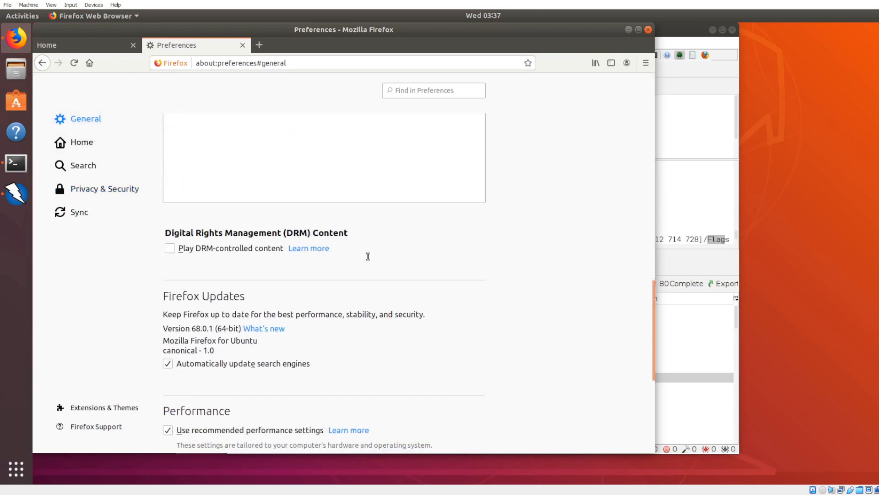
scroll(338, 257, down, 4)
click(446, 407)
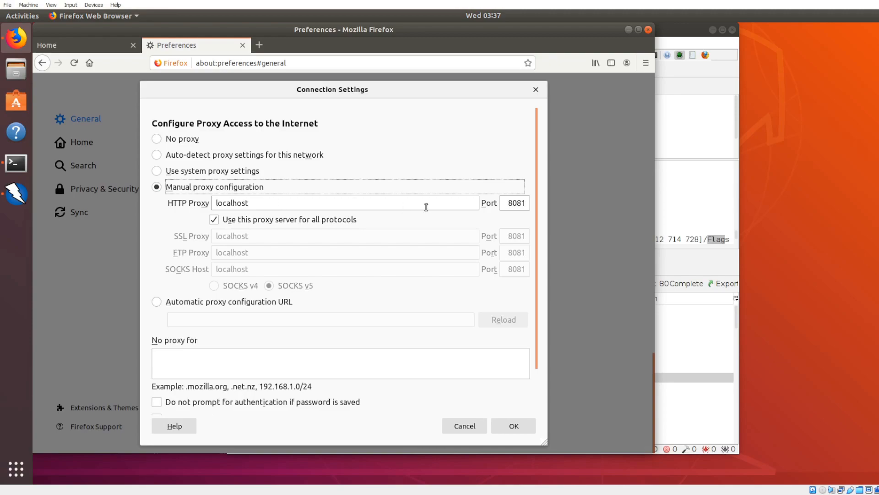
click(513, 425)
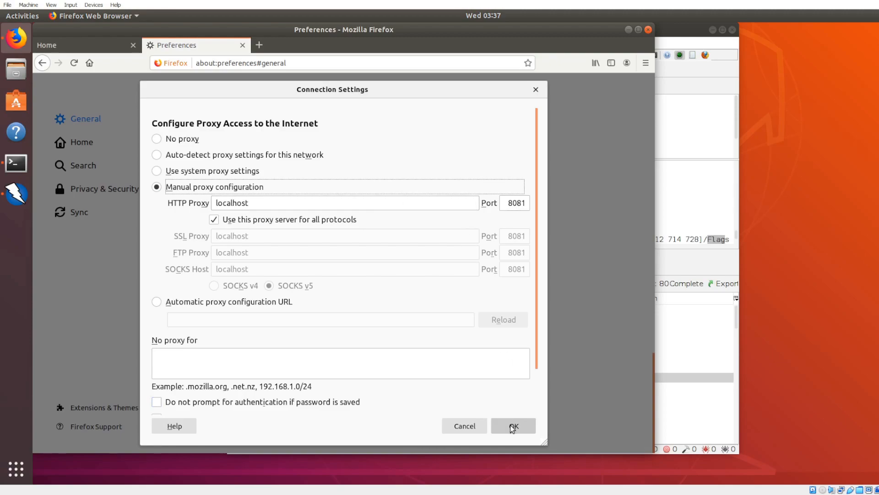
- Switch to OWASP ZAP and set its scanning mode to ATTACK Mode
click(719, 144)
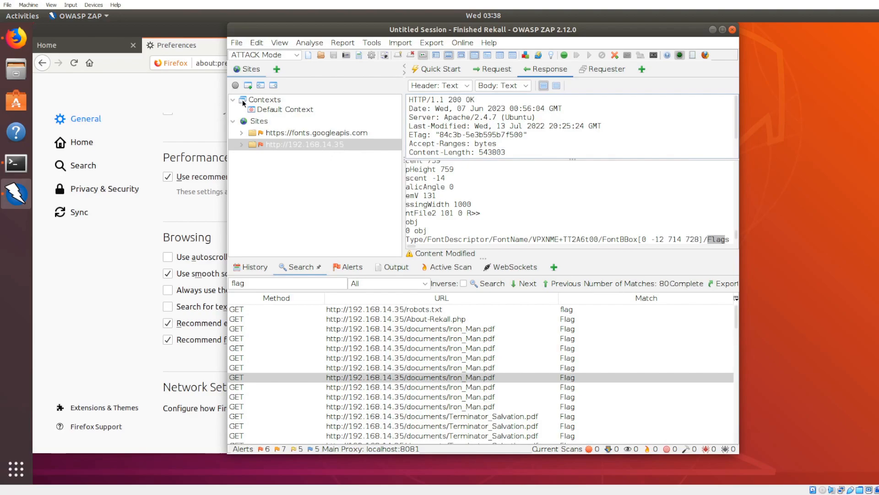
click(295, 57)
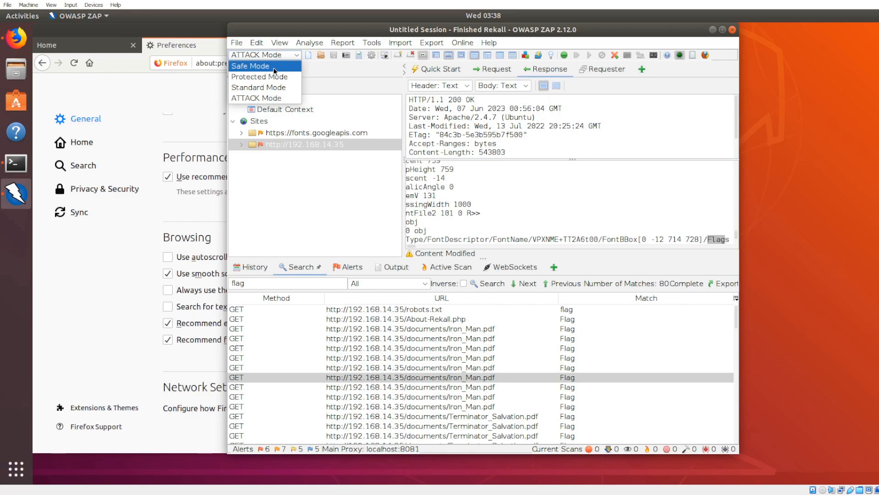
click(281, 98)
- Close Firefox's Preferences page and reposition the OWASP ZAP window over the browser
click(210, 43)
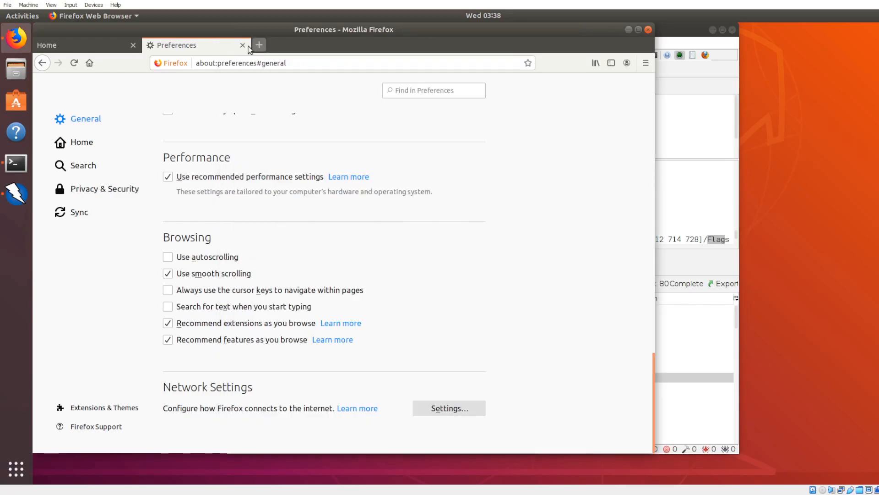
click(243, 46)
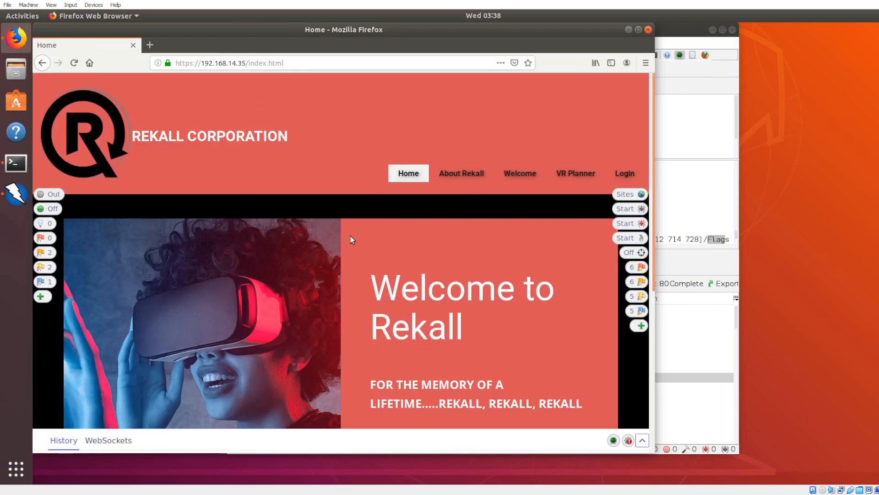
click(687, 147)
drag(365, 30, 232, 22)
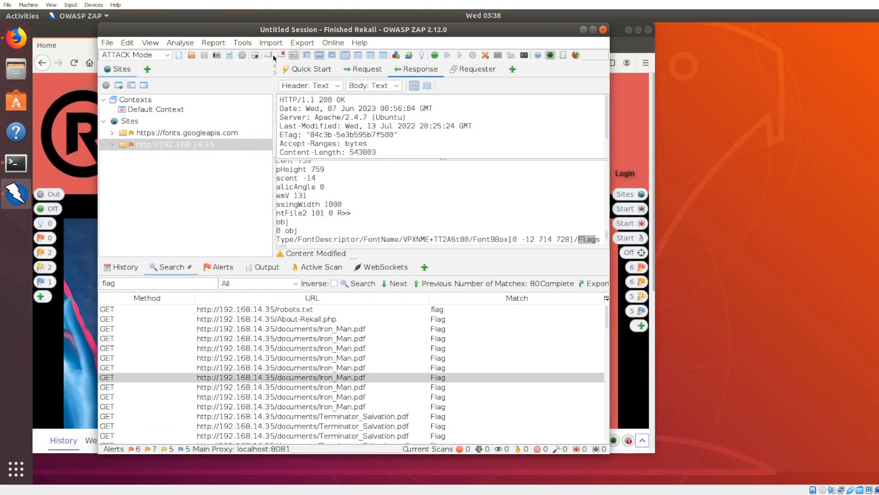
- Open the Automated Scan setup and list the target URLs available to attack
click(311, 68)
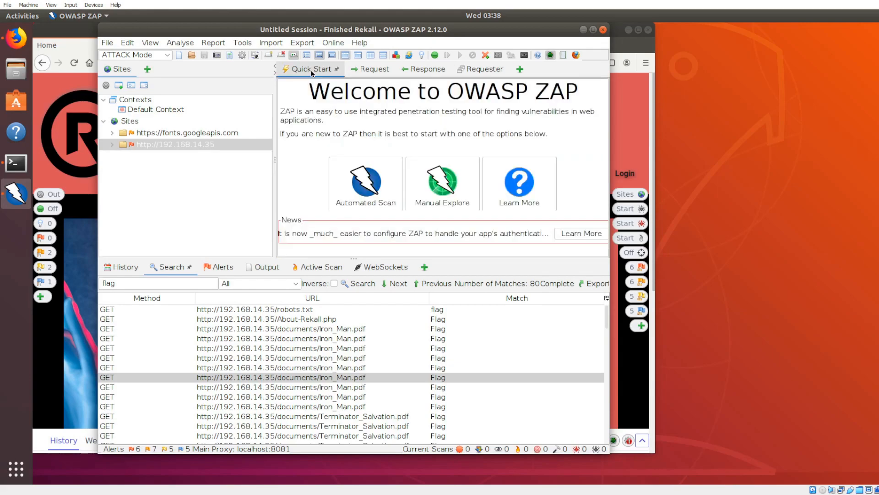
click(366, 196)
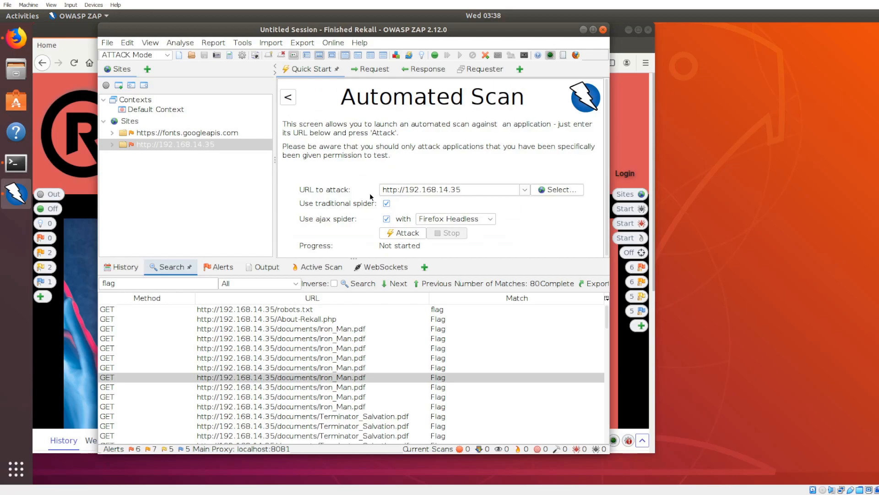
click(525, 190)
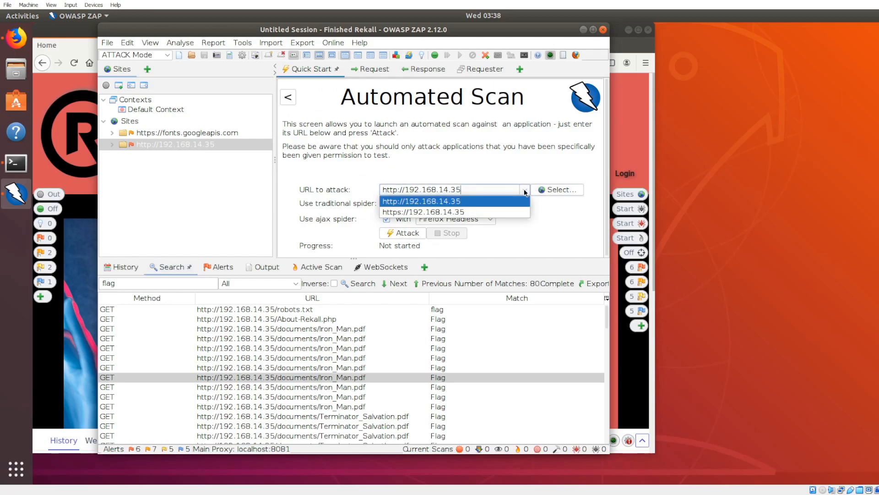
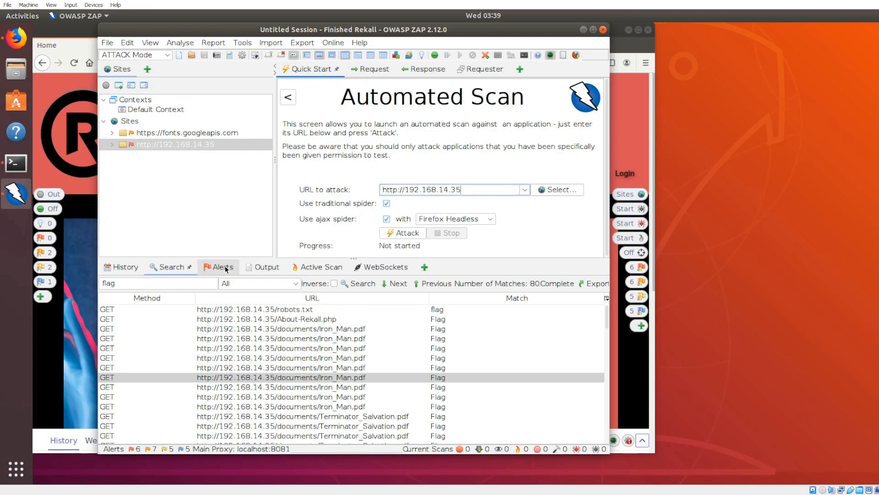
- View the scan alerts, and highlight the flag 9 entry in the robots.txt response found by the "flag" search
click(225, 267)
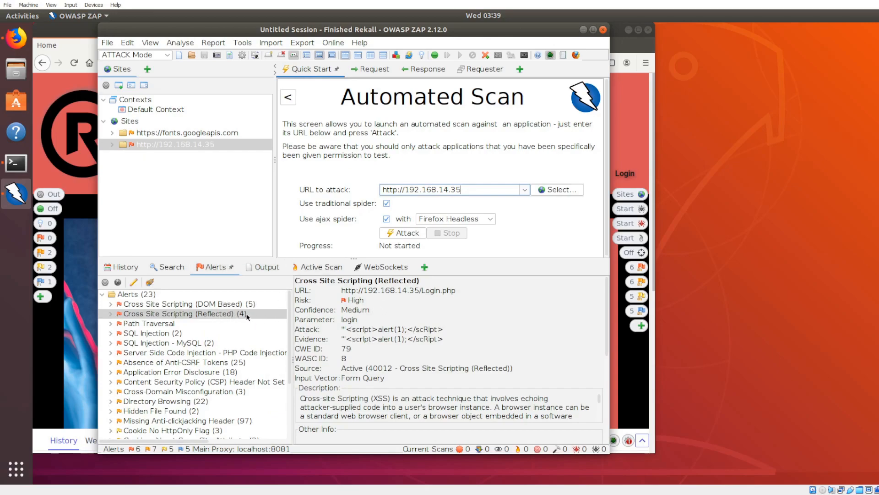
click(172, 267)
double_click(109, 283)
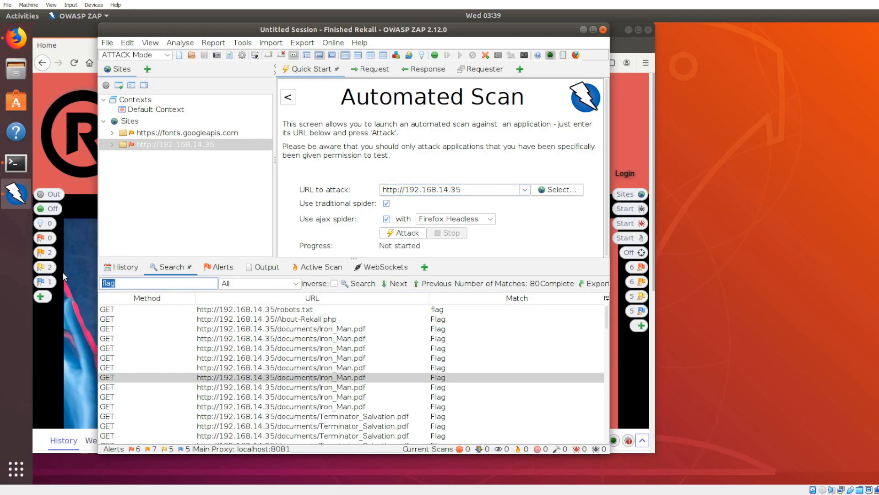
click(147, 283)
click(295, 311)
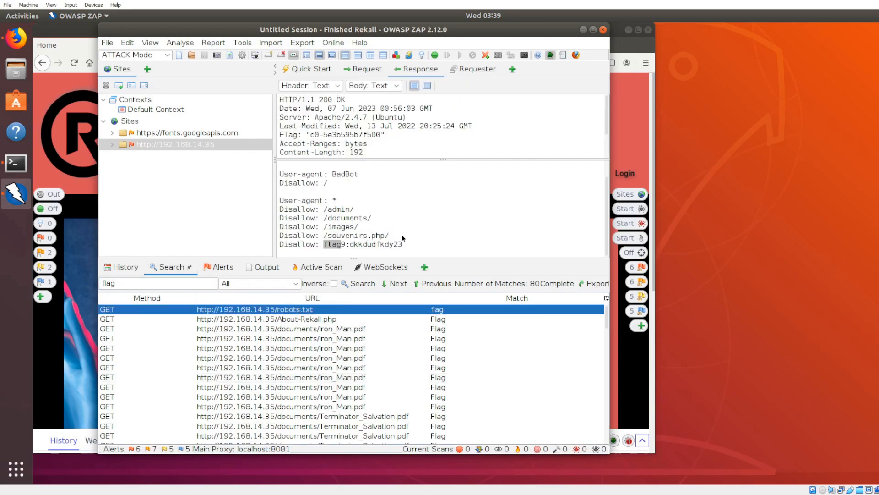
click(405, 248)
drag(406, 245, 334, 247)
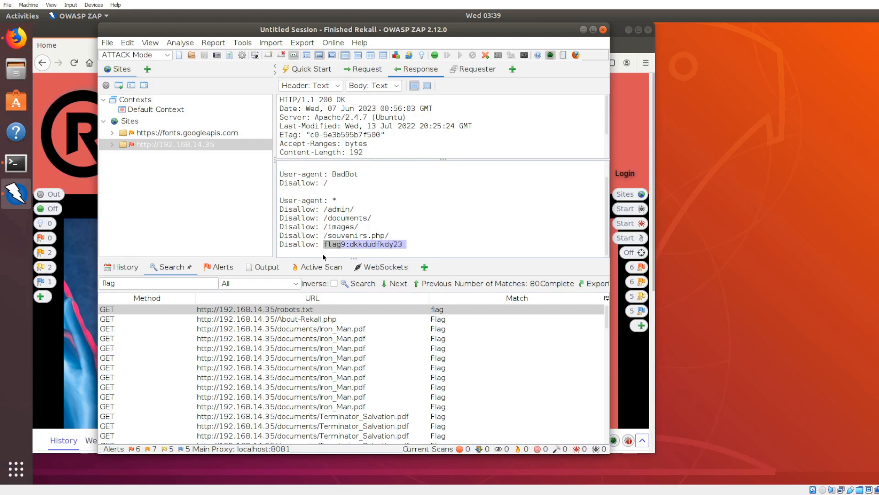
- Open the About-Rekall.php search match and highlight the Flag 4 value in its X-Powered-By response header
click(320, 319)
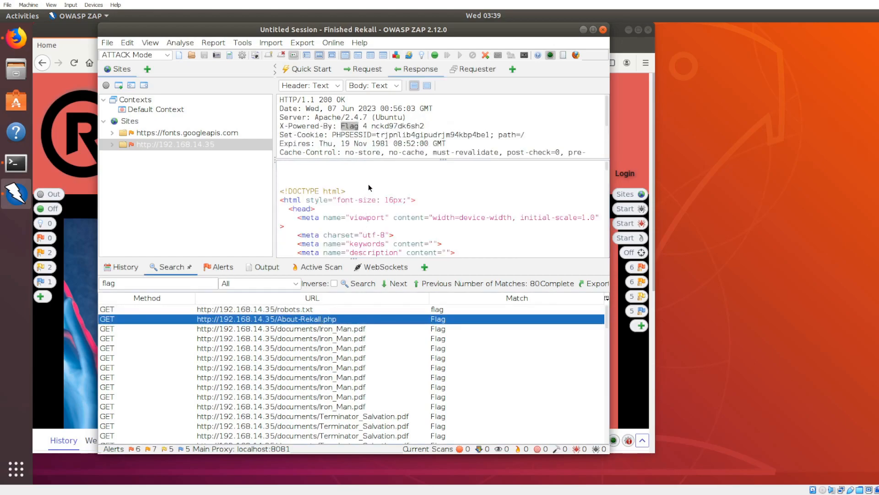
drag(432, 127, 344, 128)
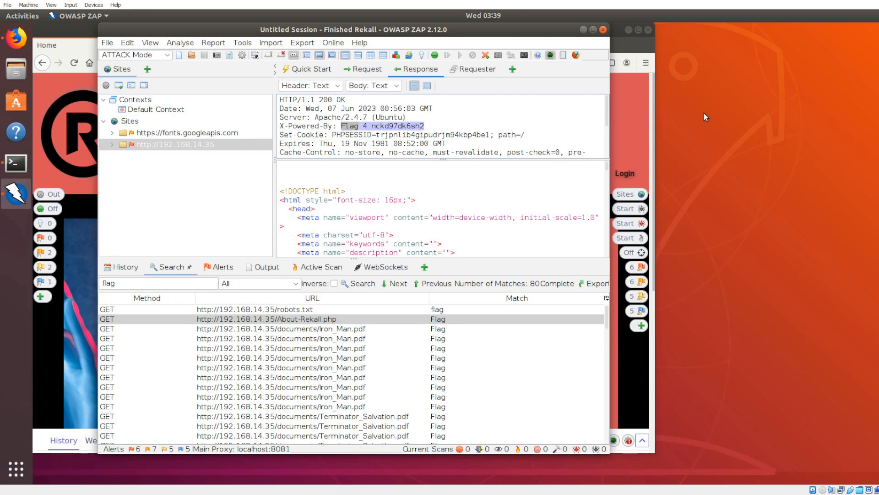
click(618, 118)
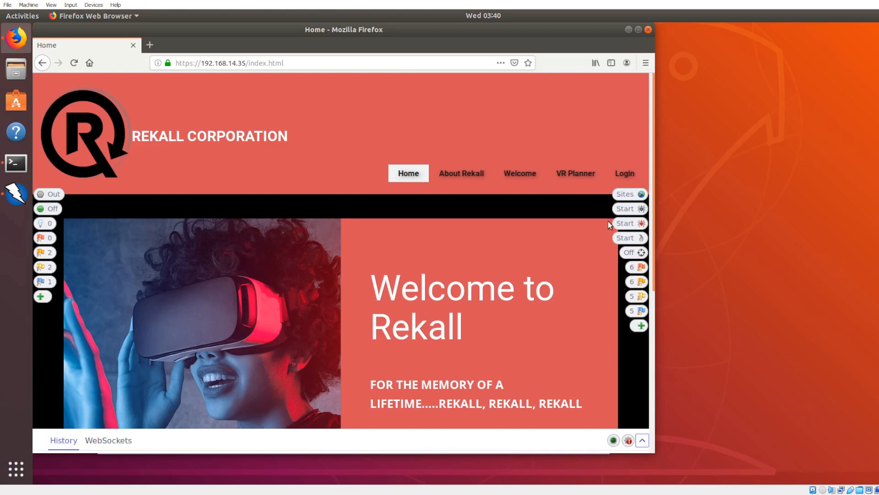
click(25, 195)
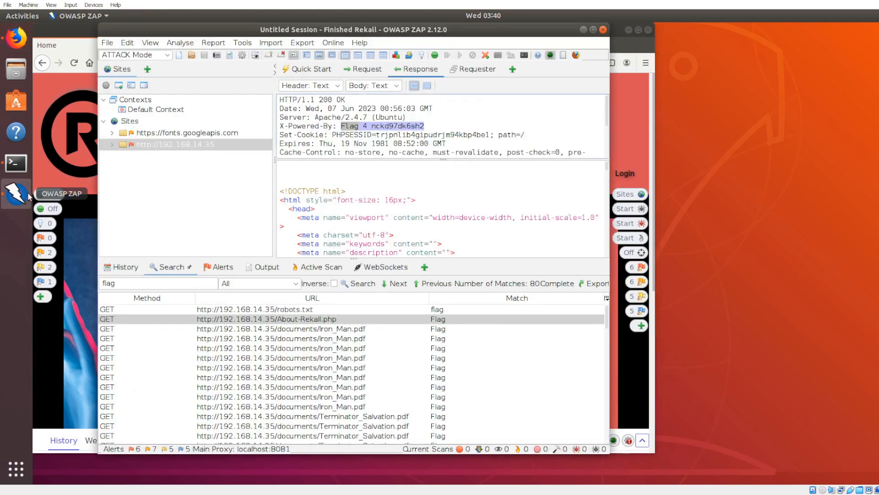
- Leave the Automated Scan setup in Quick Start and view the Manual Explore setup
click(311, 73)
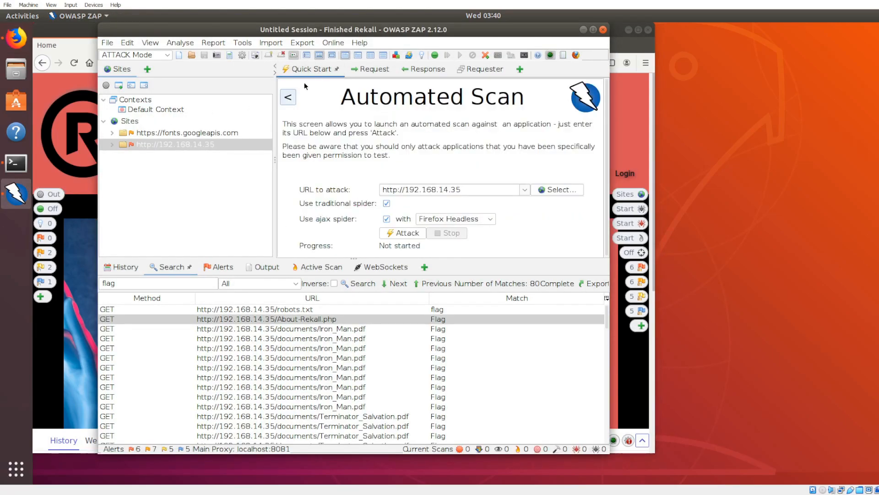
click(288, 97)
click(433, 196)
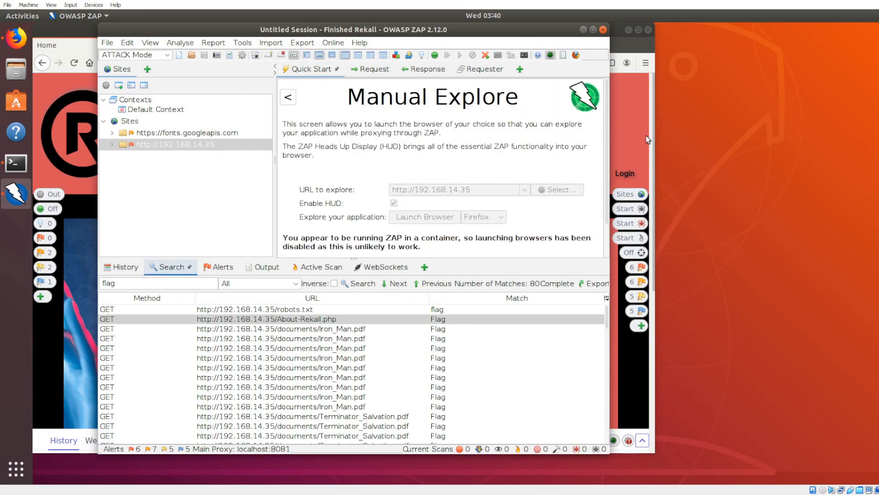
- Switch to Firefox, go to Rekall's Welcome page, and open the ZAP alert flagged on its name field
click(648, 140)
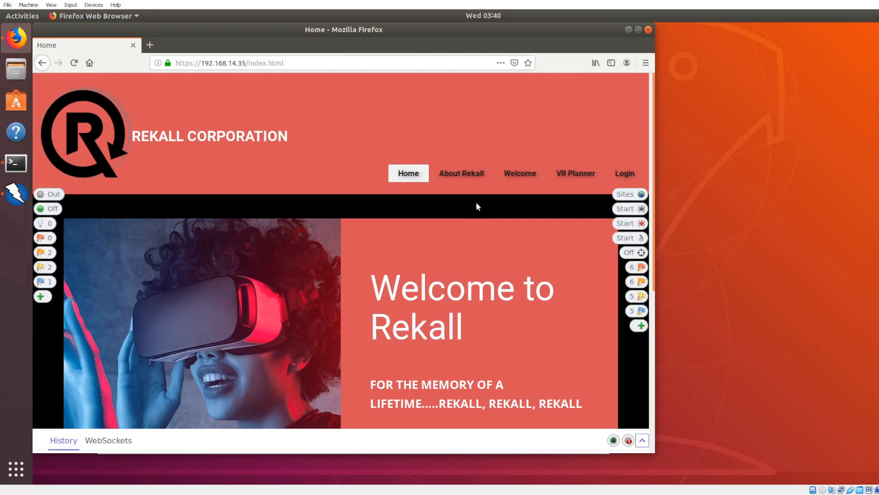
click(528, 179)
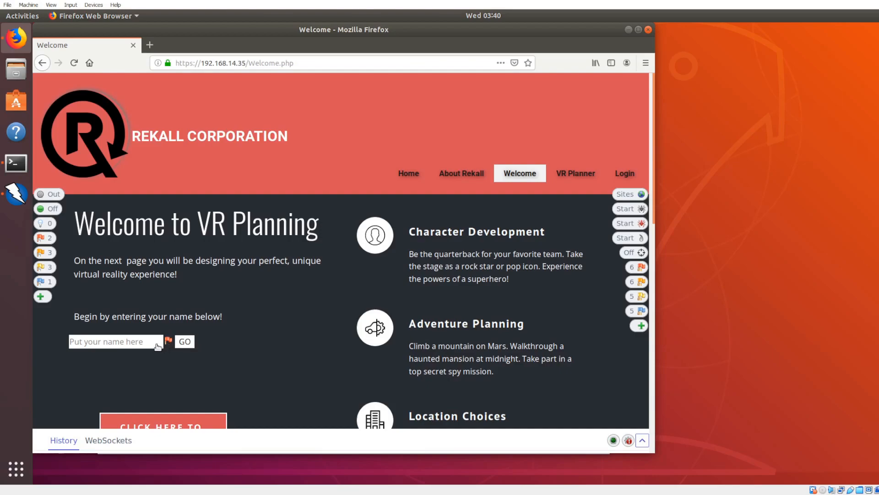
click(168, 341)
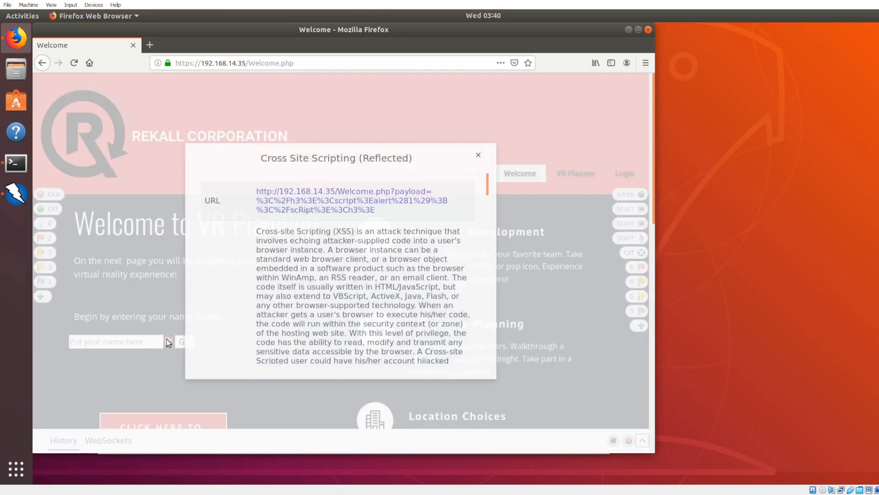
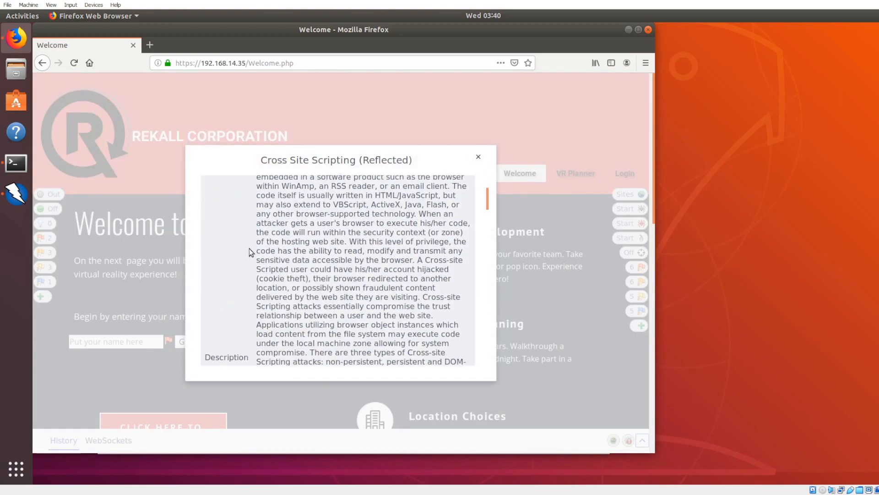
- Select and copy the Attack payload </h3><script>alert(1);</scRipt><h3> from the Cross Site Scripting (Reflected) alert details
scroll(249, 252, down, 5)
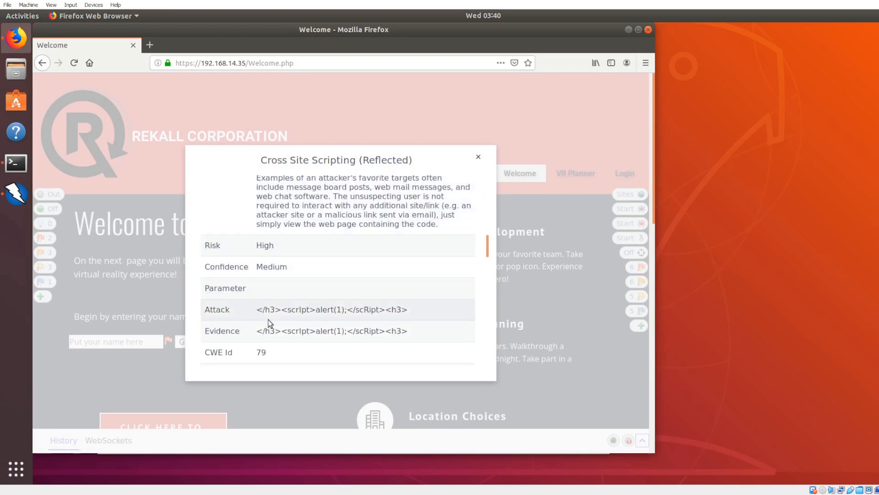
drag(410, 312, 296, 314)
triple_click(275, 313)
right_click(267, 311)
click(284, 315)
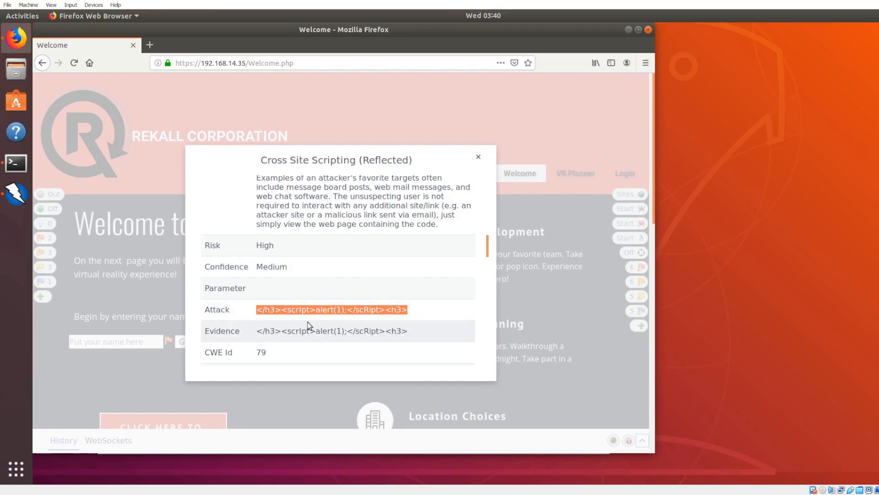
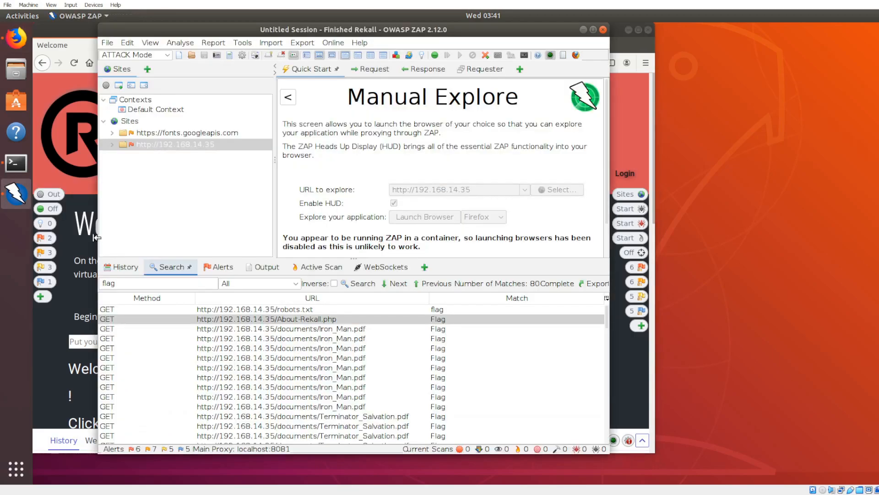
- Display the report options available in OWASP ZAP
click(222, 43)
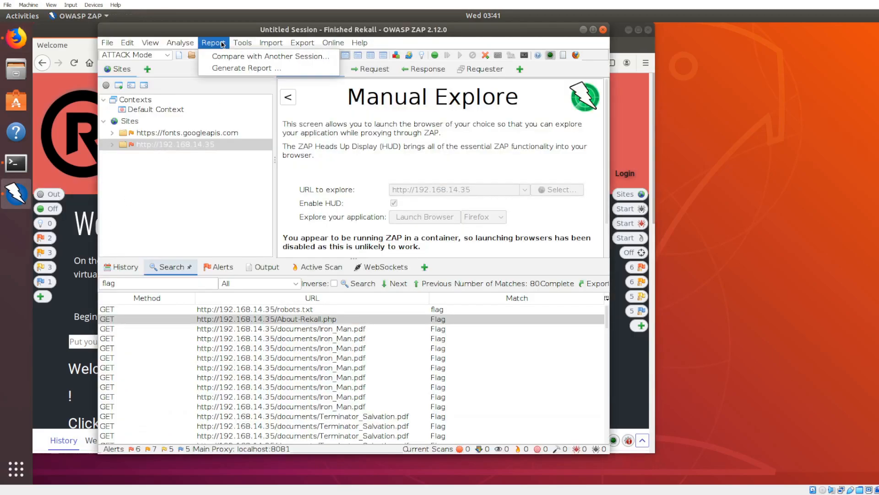